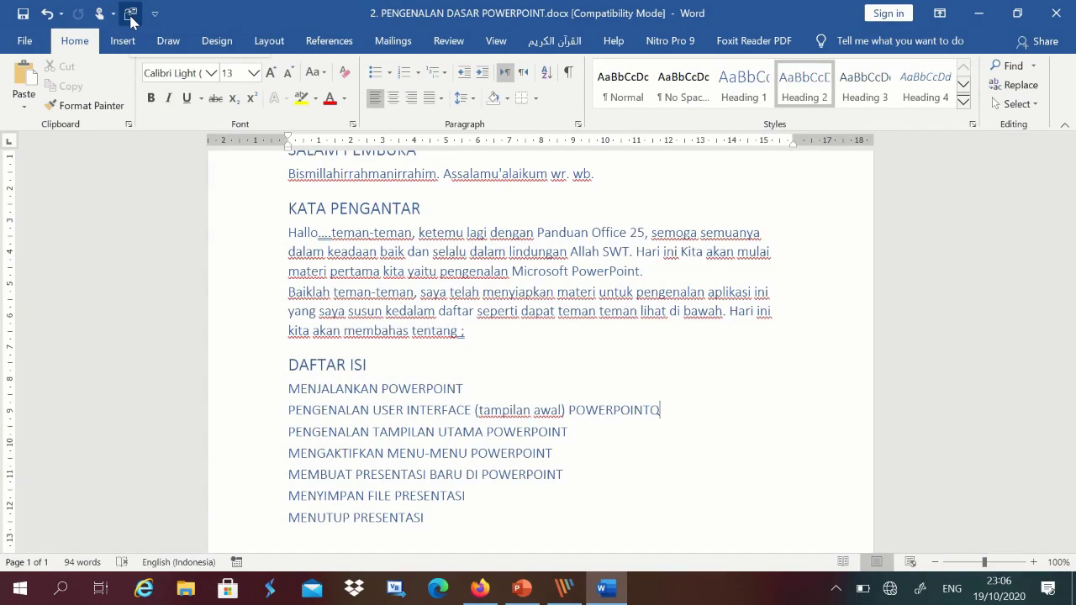
click(131, 16)
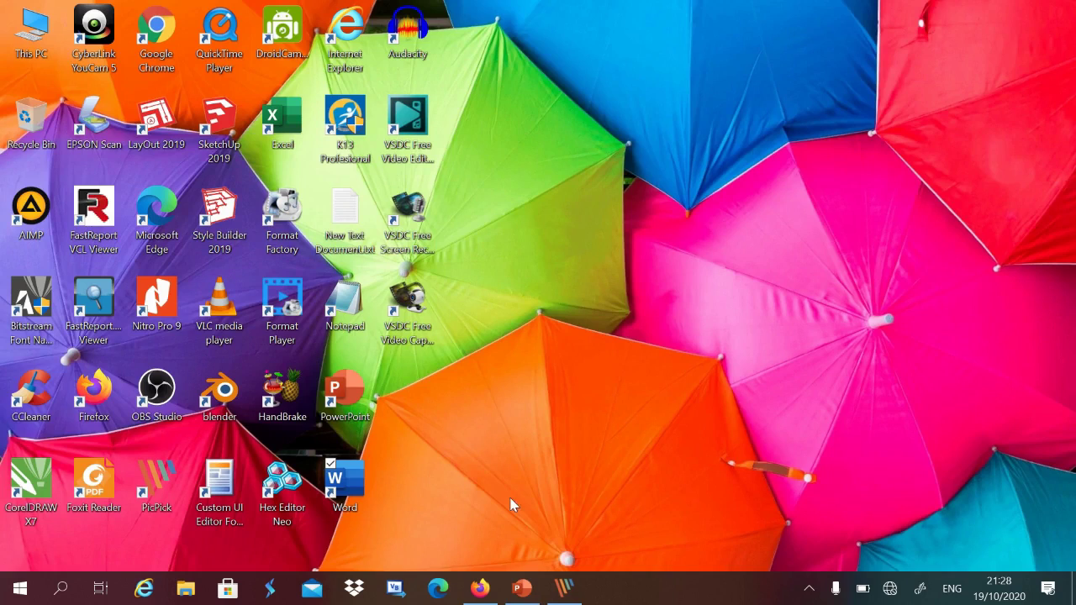
Start Word and open the recent document 2. PENGENALAN DASAR POWERPOINT.docx from the BUKU PAKET folder.
double_click(352, 486)
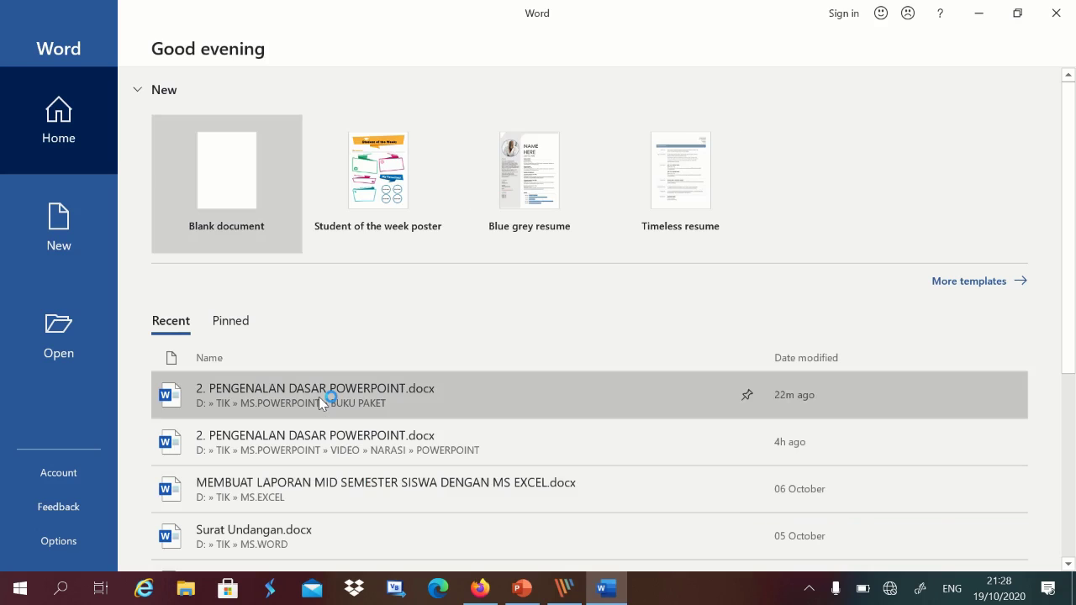
click(318, 397)
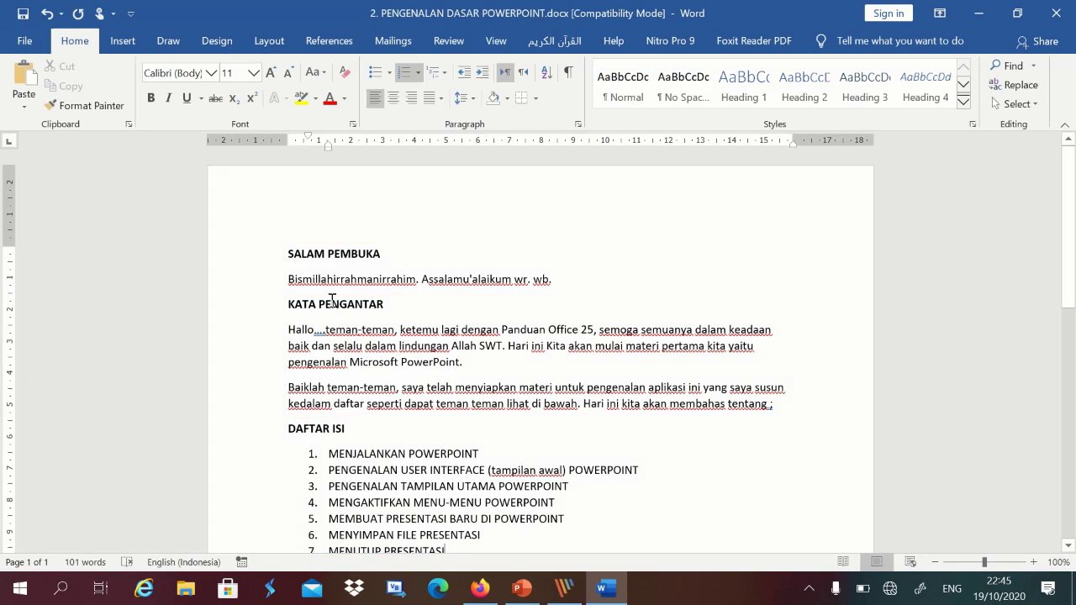
click(359, 257)
click(381, 305)
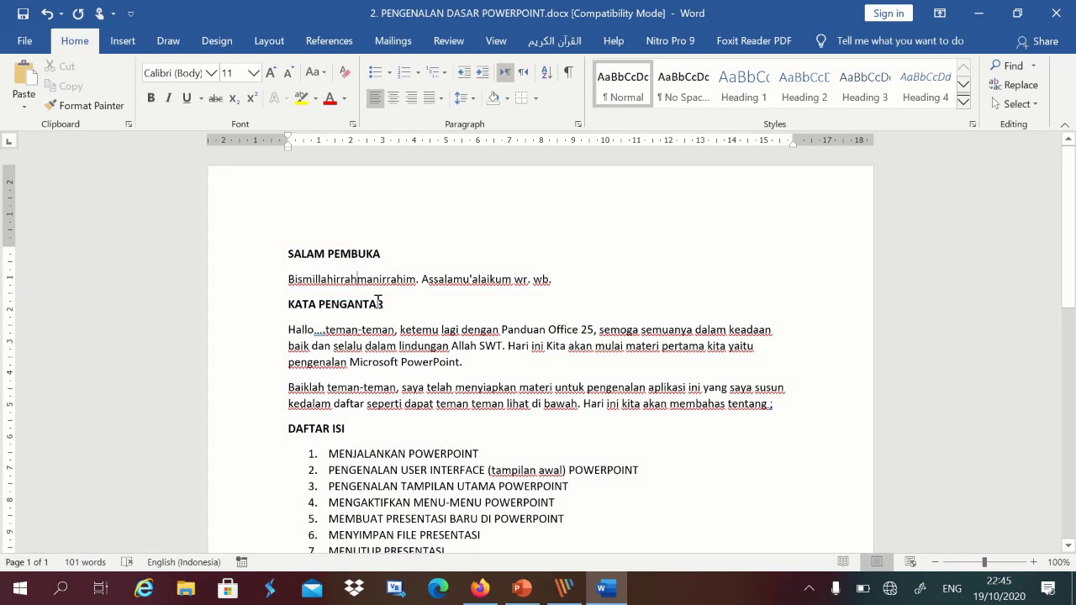
click(380, 333)
click(332, 428)
click(347, 463)
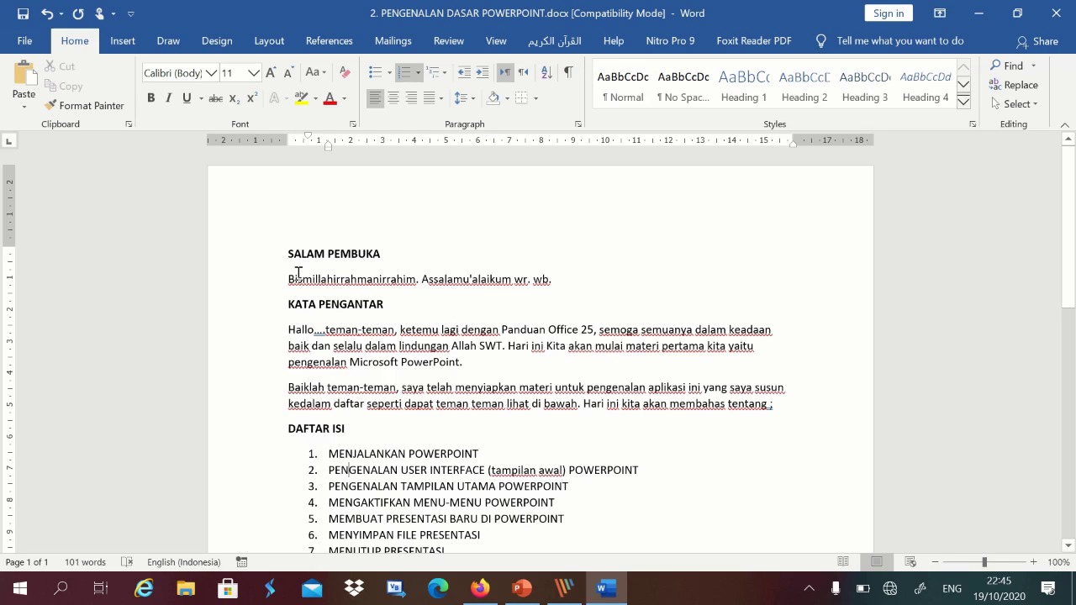
Apply the Heading 1 style to the title SALAM PEMBUKA and Heading 2 to the greeting line below it.
click(243, 261)
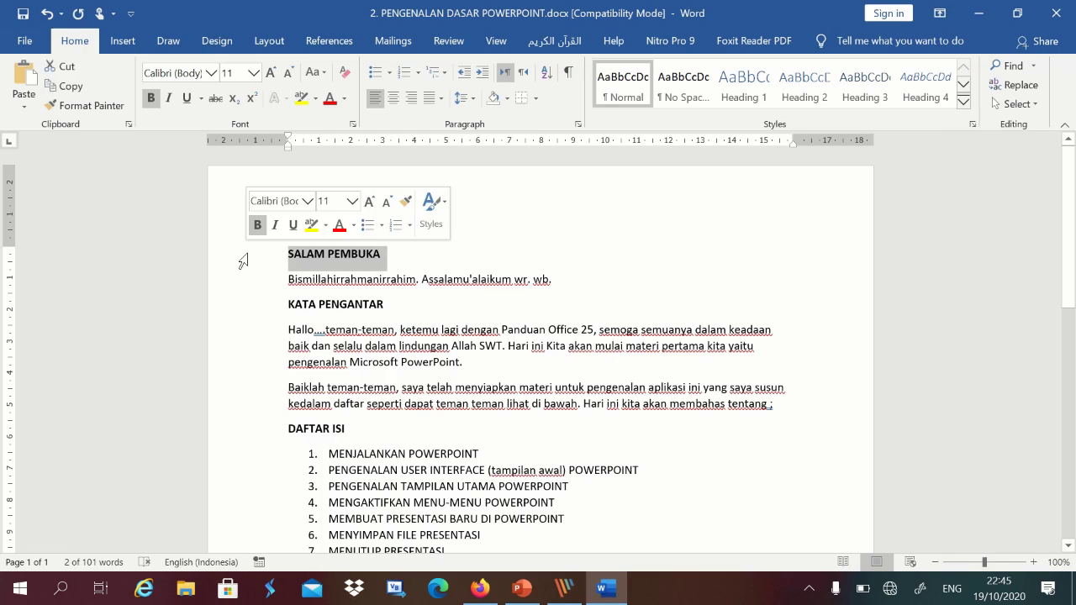
click(743, 85)
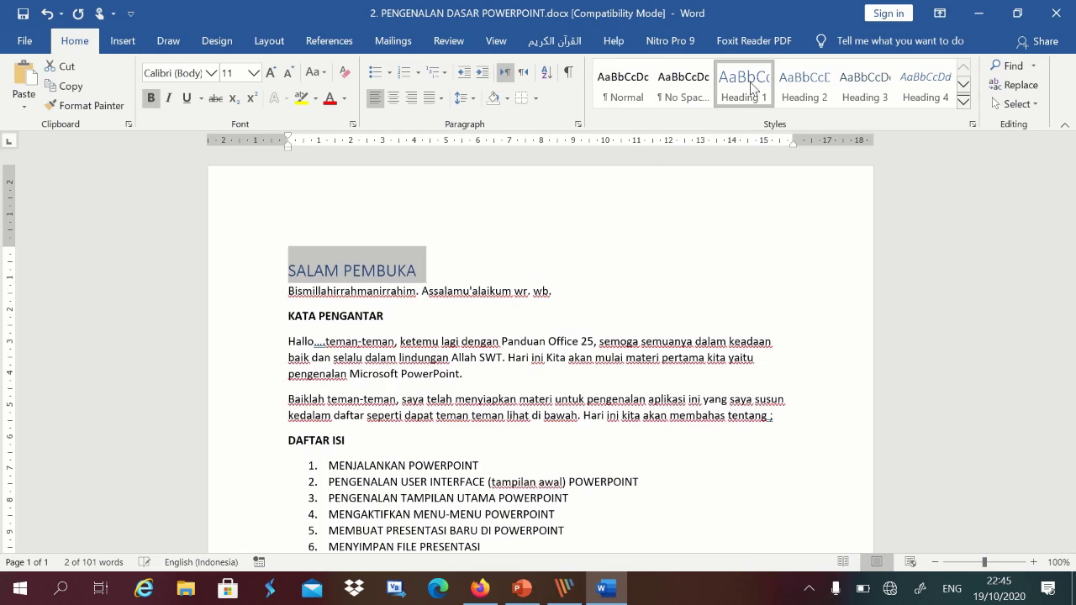
click(251, 302)
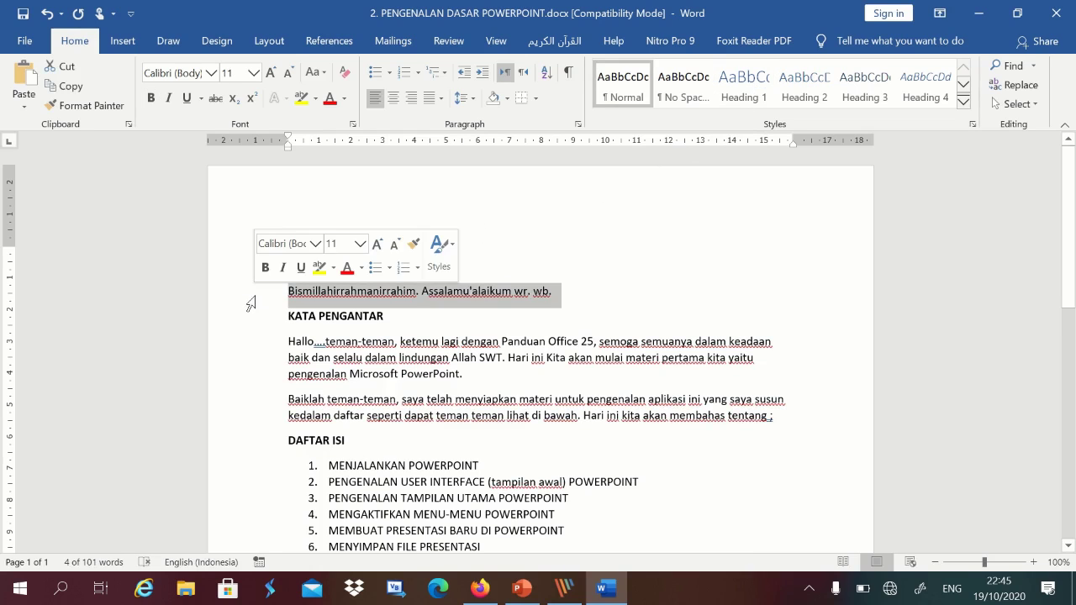
click(813, 92)
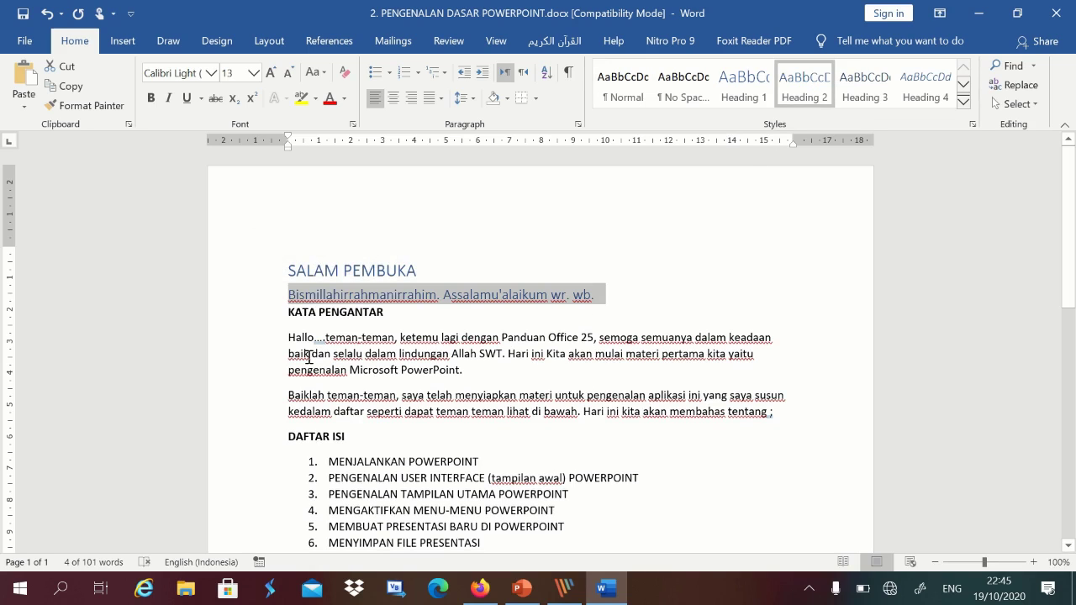
Apply Heading 1 to the title KATA PENGANTAR and Heading 2 to the two paragraphs beneath it.
click(255, 316)
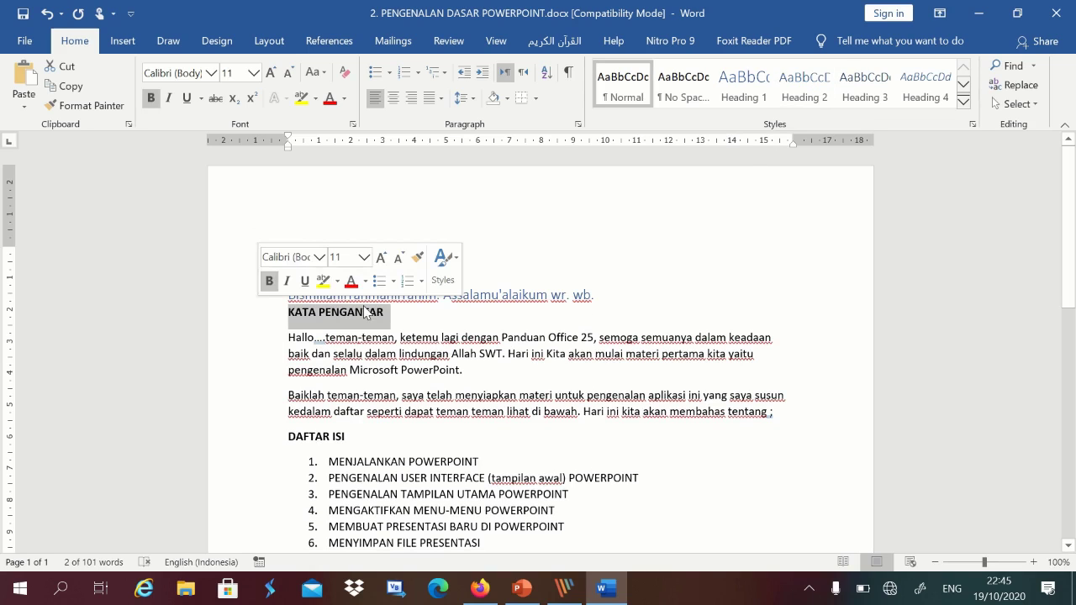
click(737, 95)
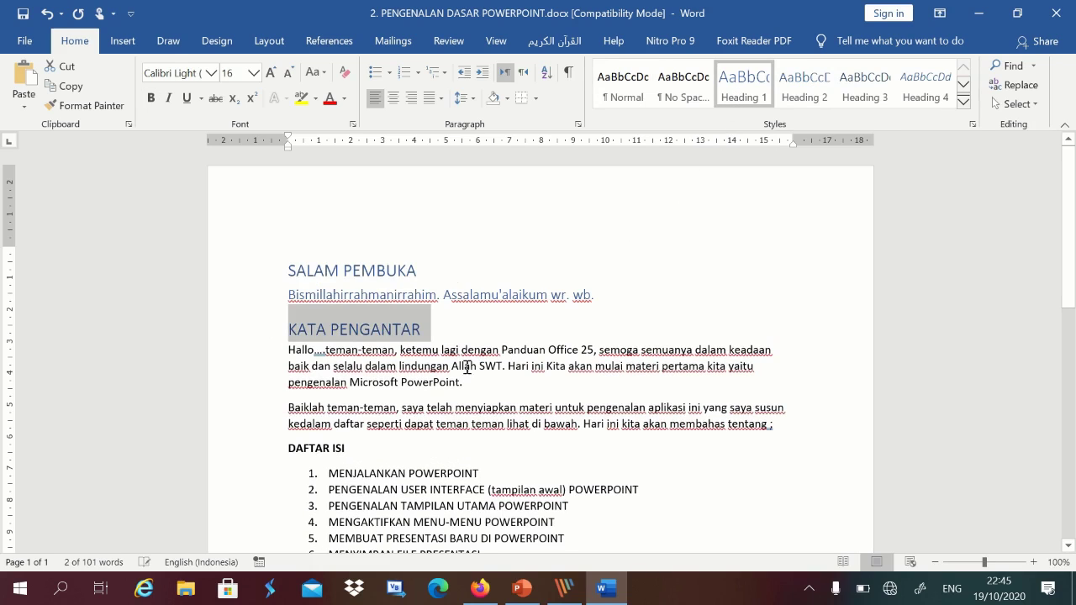
drag(253, 359, 237, 429)
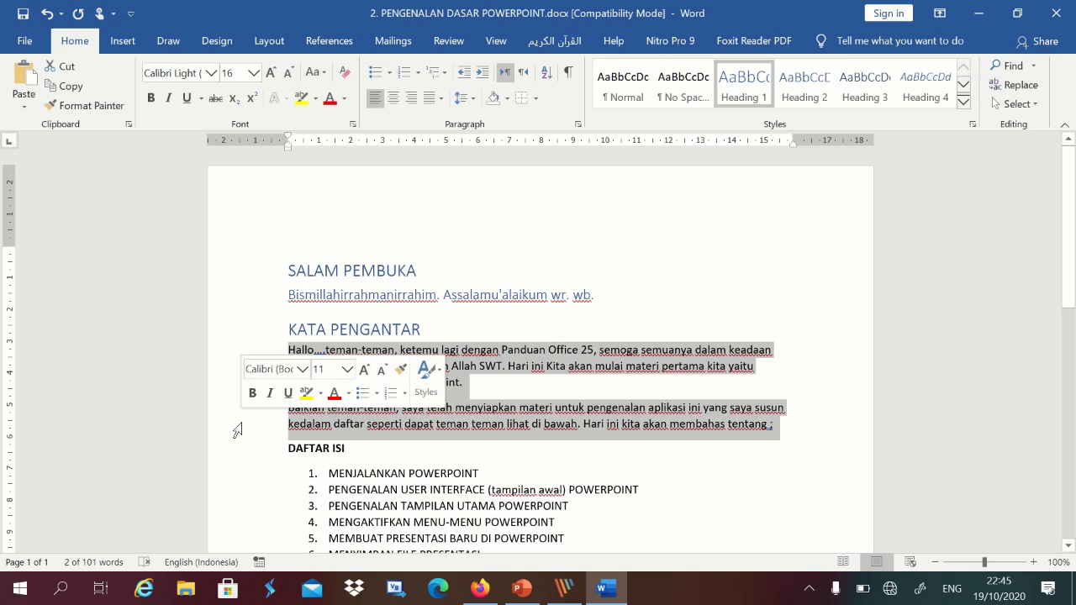
click(795, 99)
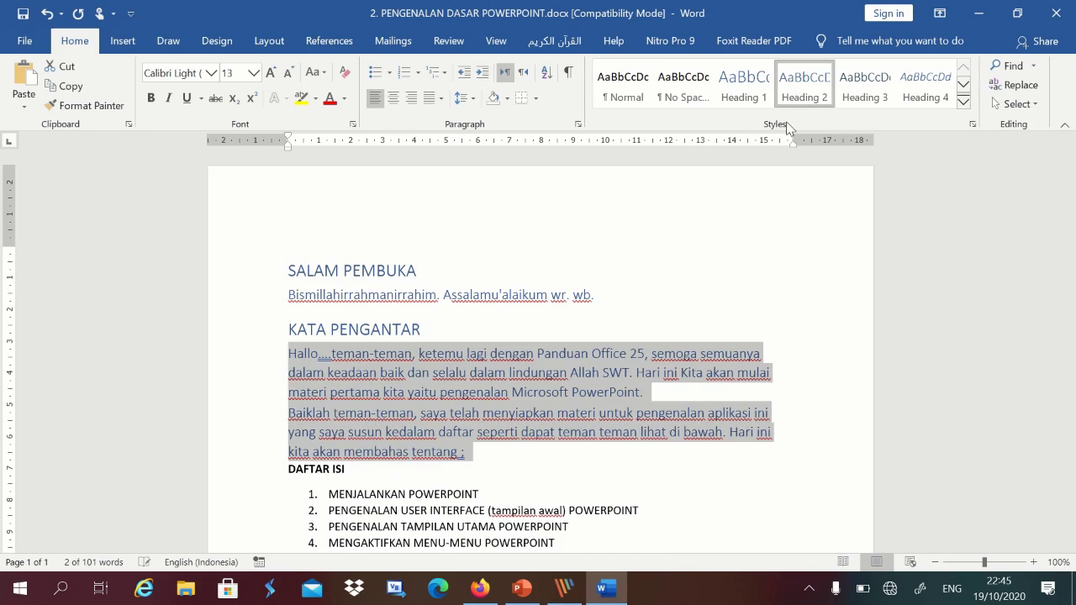
Apply Heading 1 to the title DAFTAR ISI and Heading 2 to the seven numbered items below it.
click(246, 474)
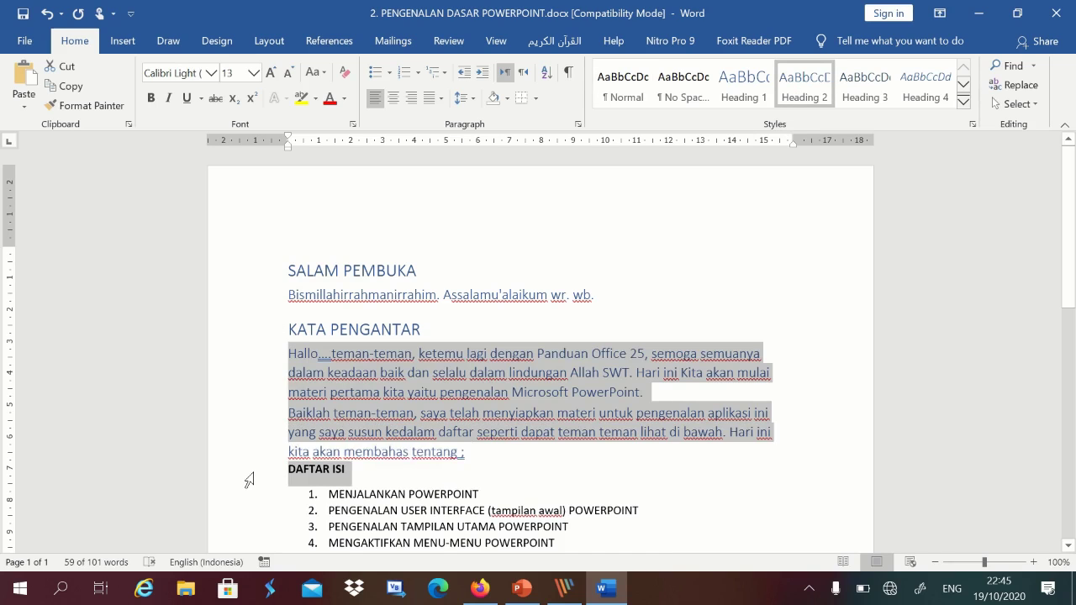
click(744, 94)
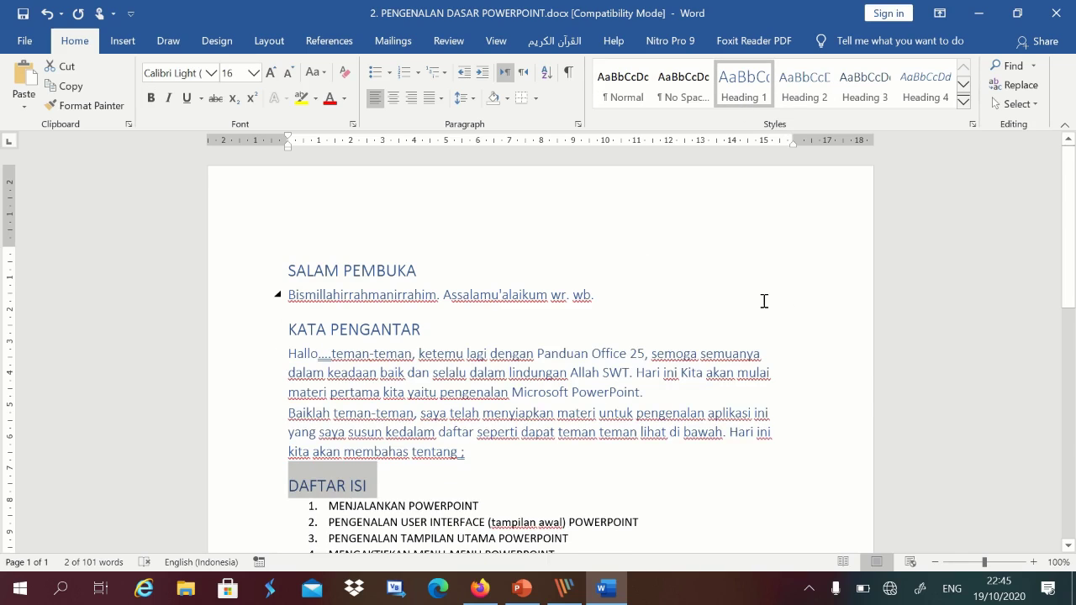
scroll(763, 300, down, 3)
drag(258, 387, 243, 487)
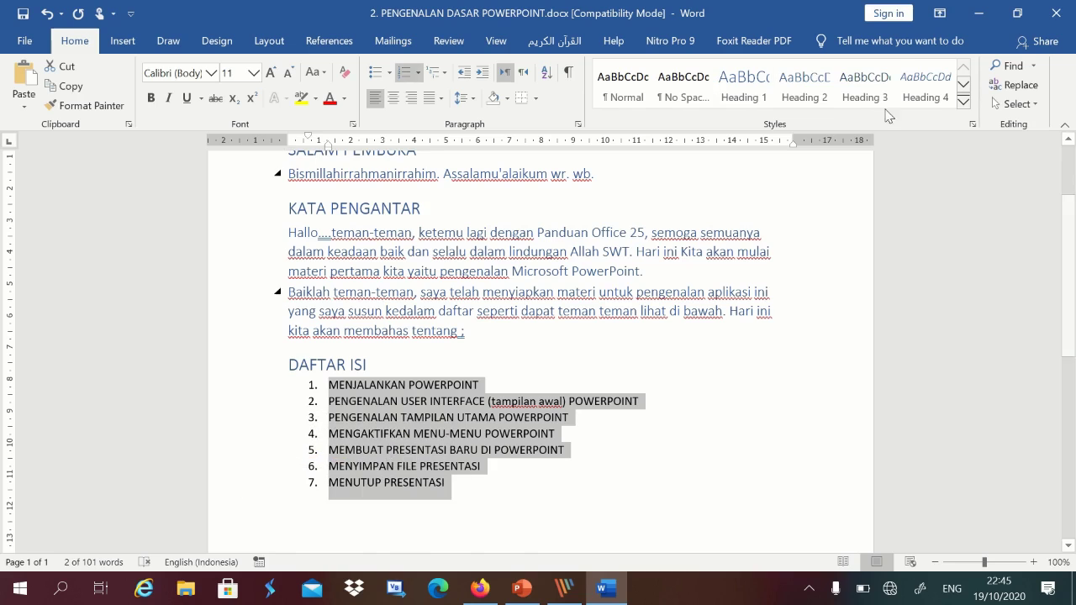
click(804, 88)
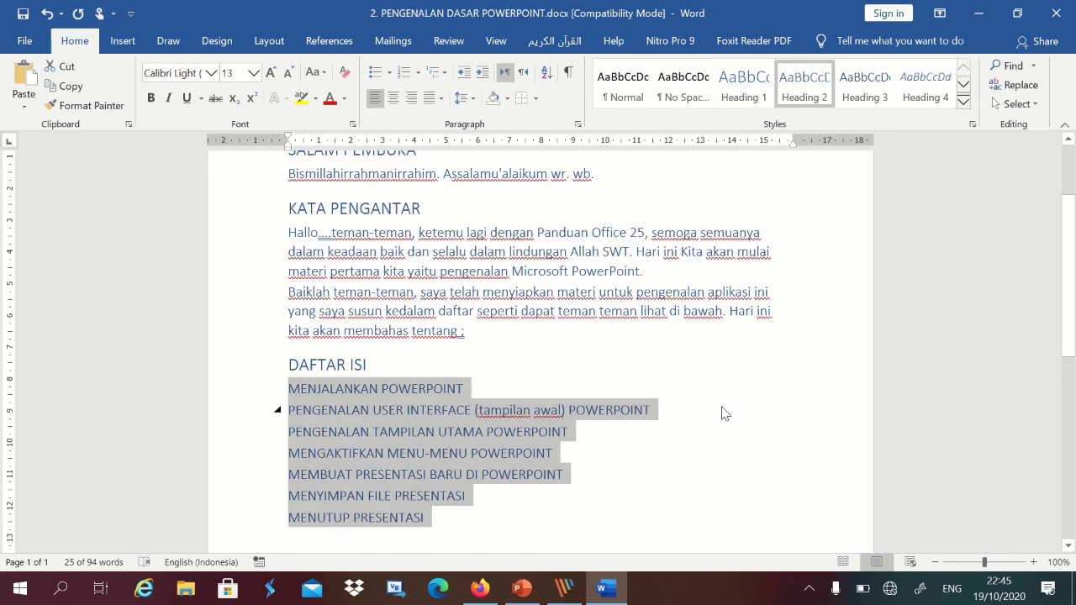
click(725, 412)
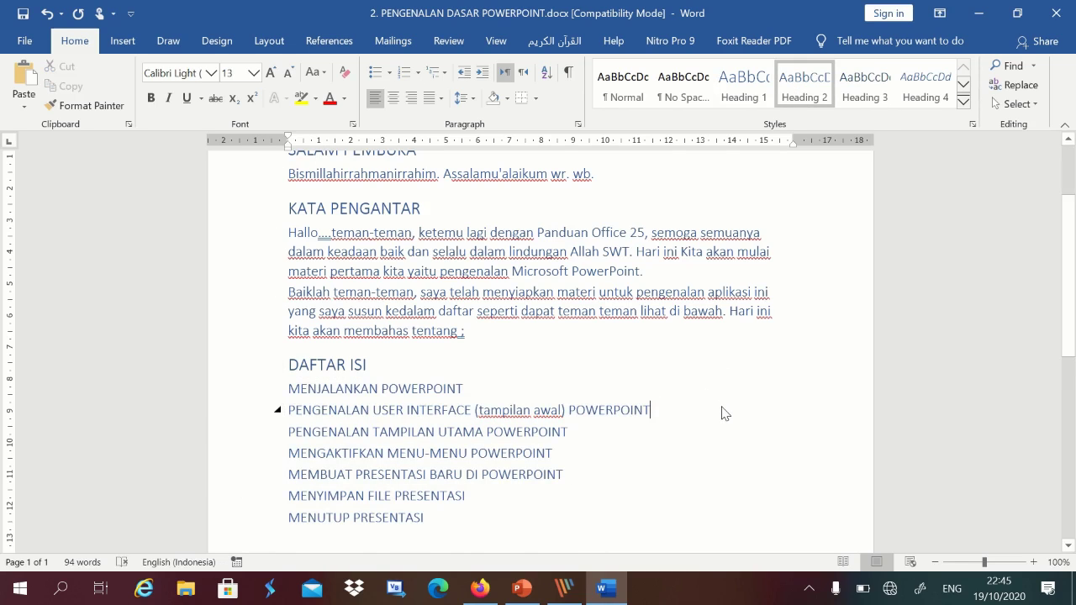
key(ctrl+z)
key(ctrl+z)
key(ctrl+z)
key(ctrl+z)
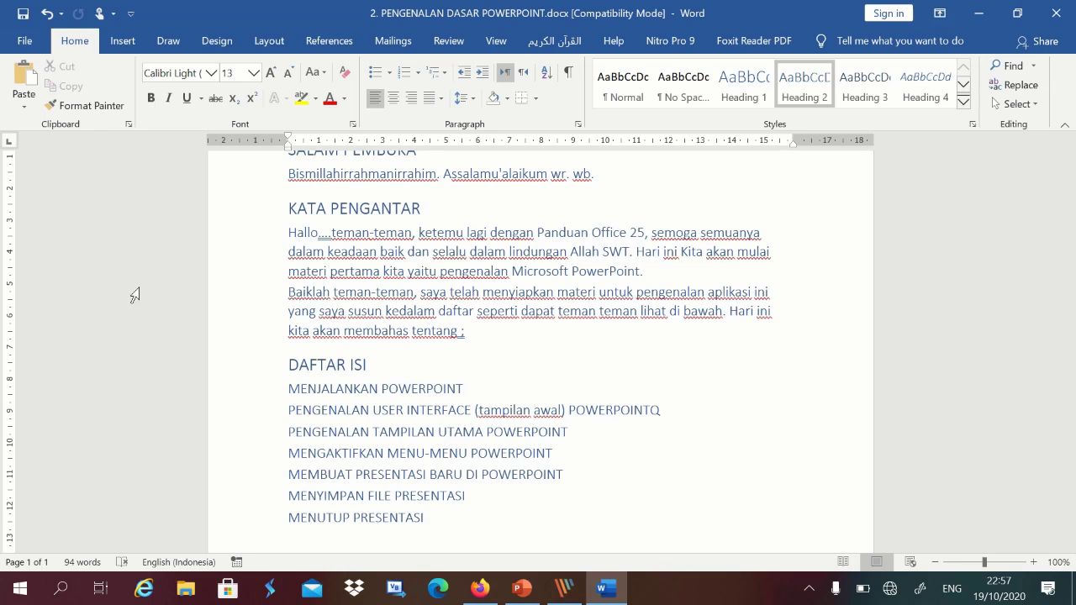
Open the Quick Access Toolbar customization in Word Options and show All Commands as the command source.
click(27, 46)
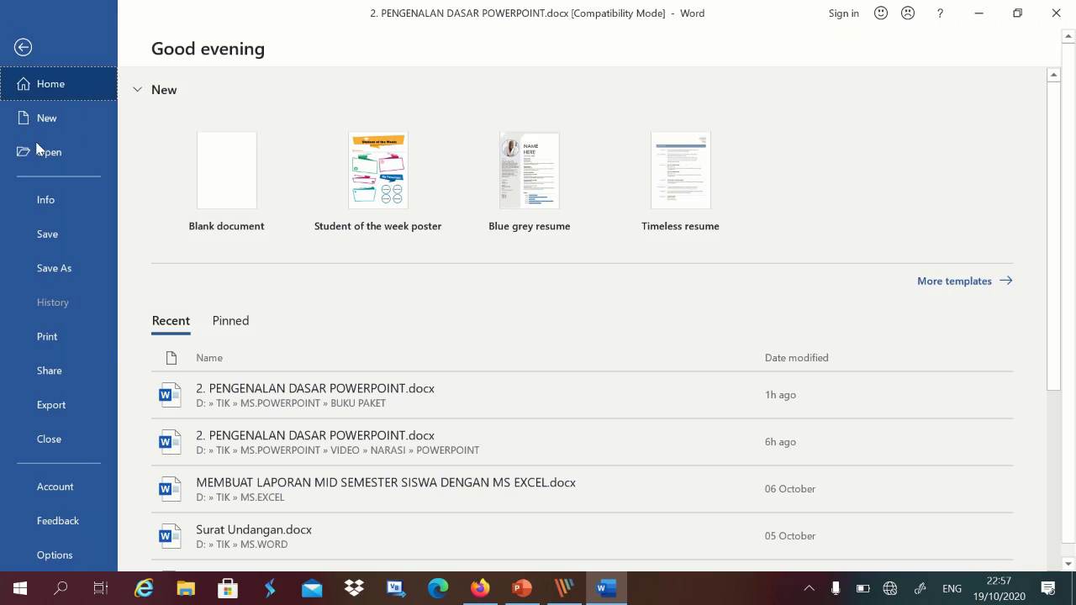
click(54, 555)
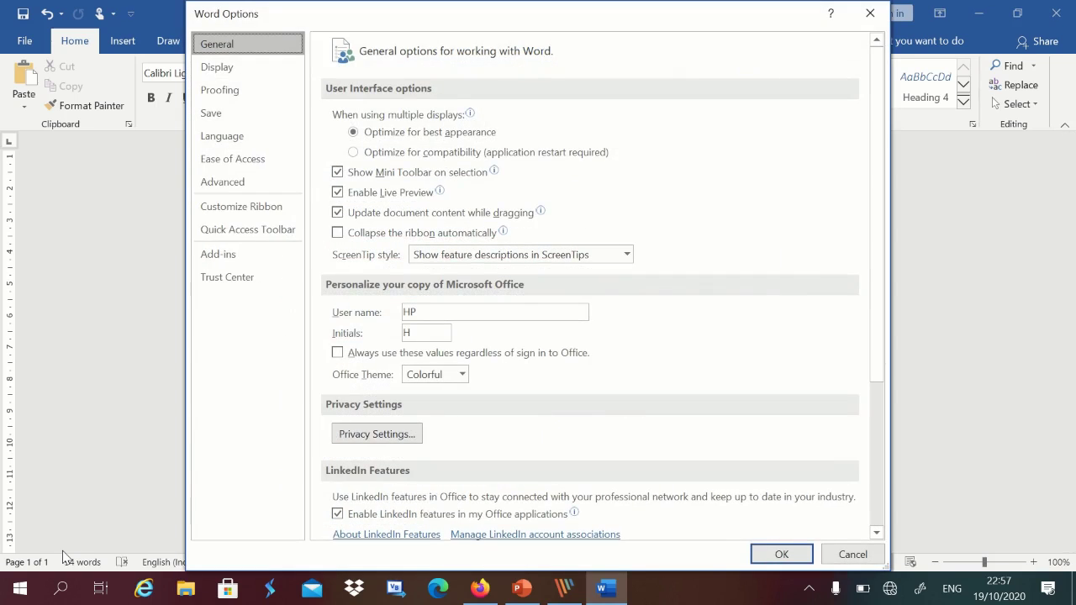
click(278, 236)
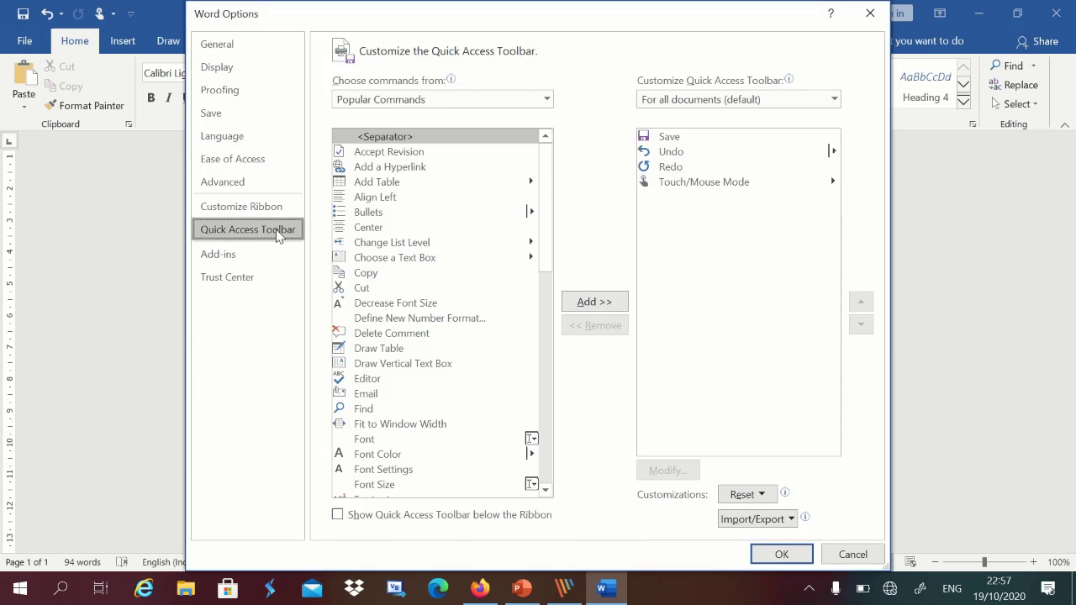
click(546, 100)
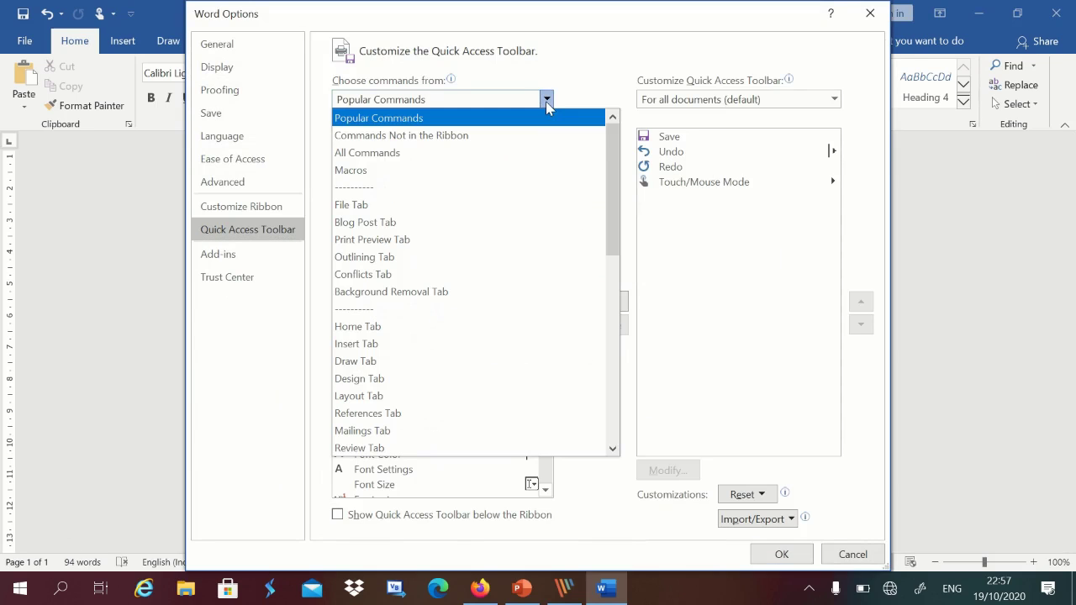
click(395, 153)
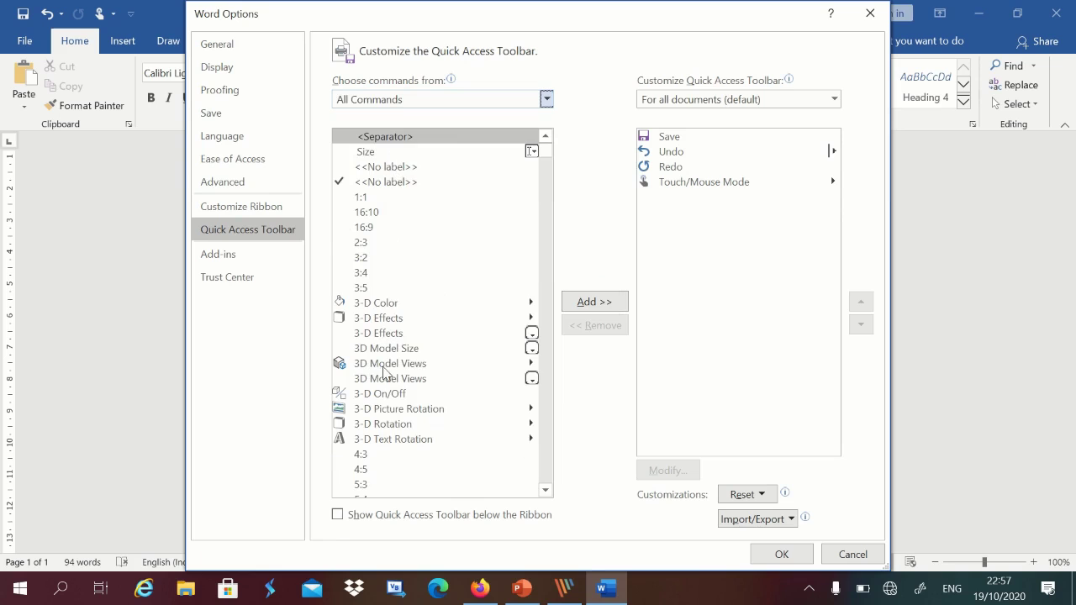
Add the Send to Microsoft PowerPoint command to the Quick Access Toolbar for all documents and confirm the options.
scroll(387, 445, down, 20)
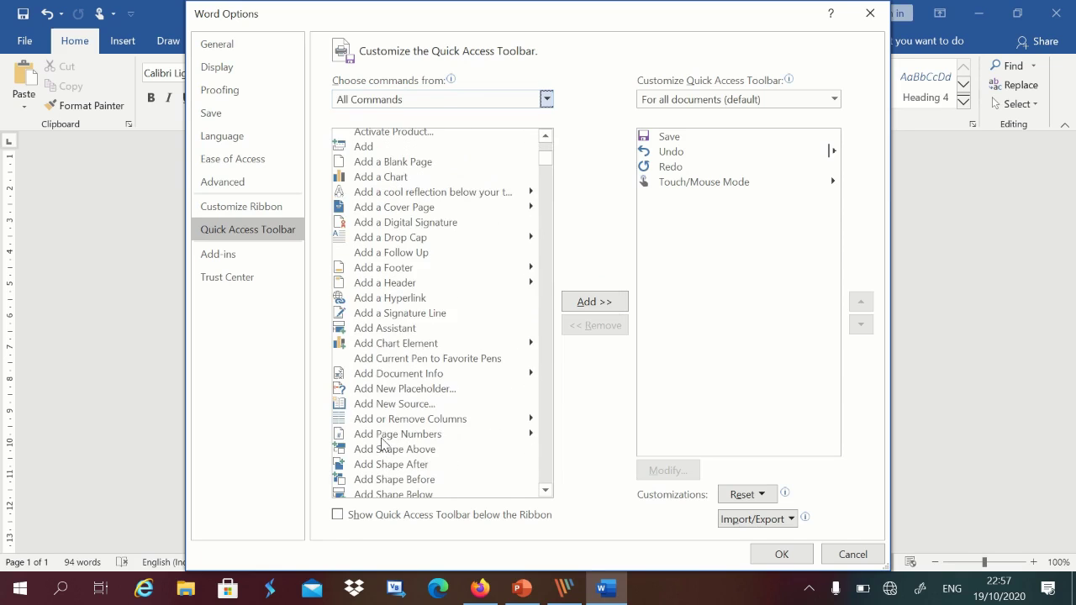
scroll(380, 444, down, 20)
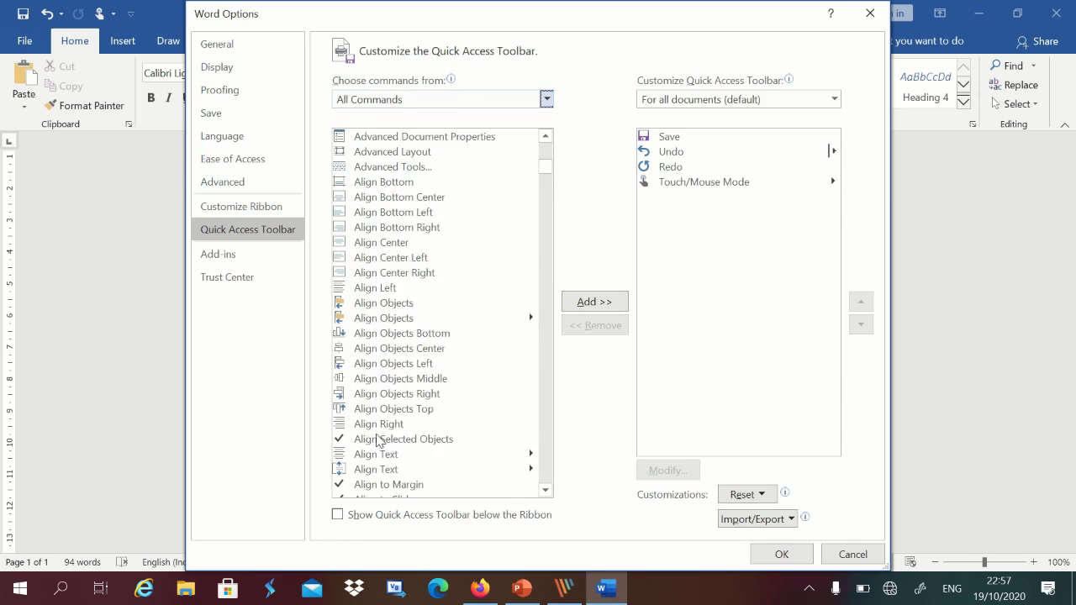
scroll(378, 442, down, 20)
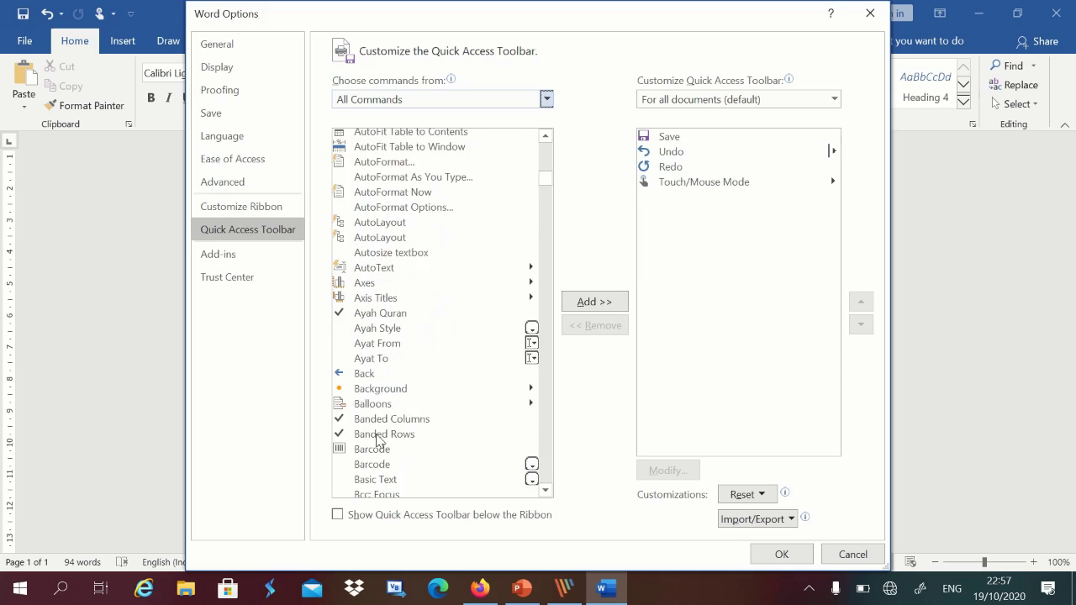
scroll(376, 439, down, 20)
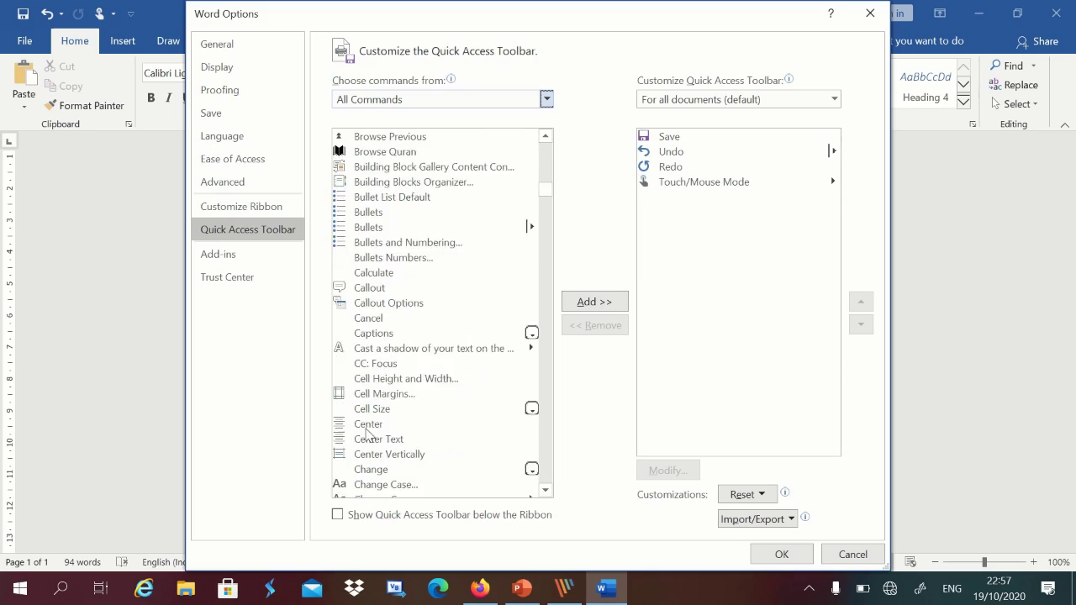
scroll(367, 434, down, 20)
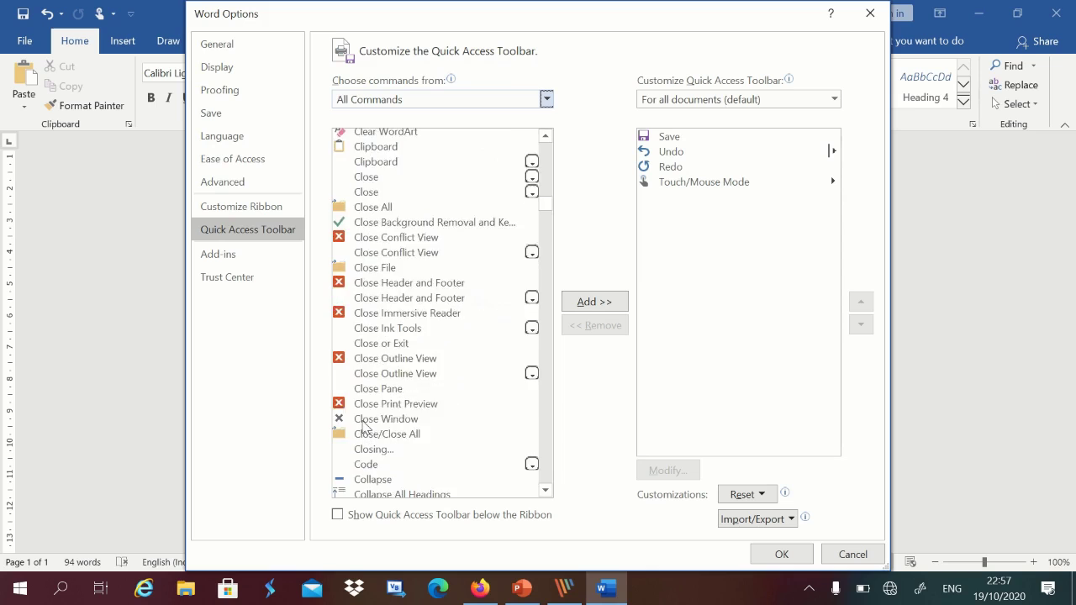
scroll(363, 428, down, 20)
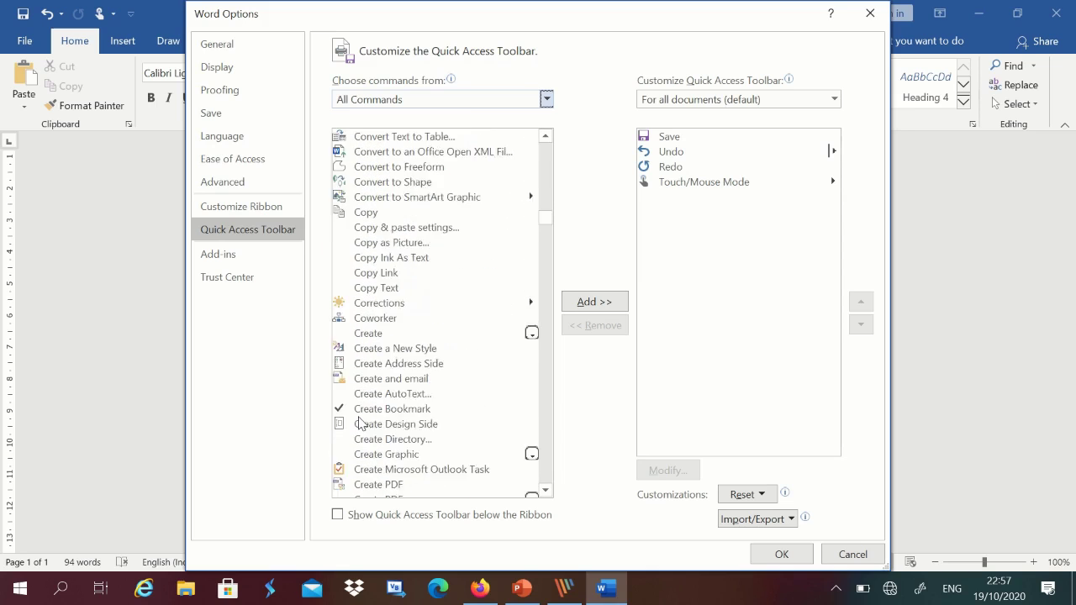
drag(547, 225, 551, 417)
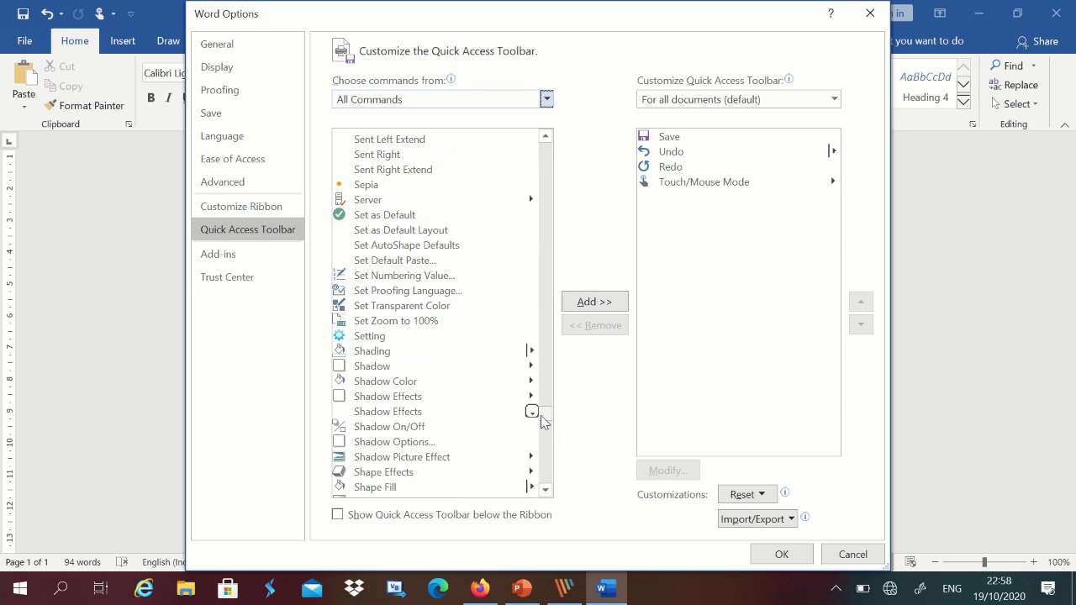
scroll(442, 362, up, 5)
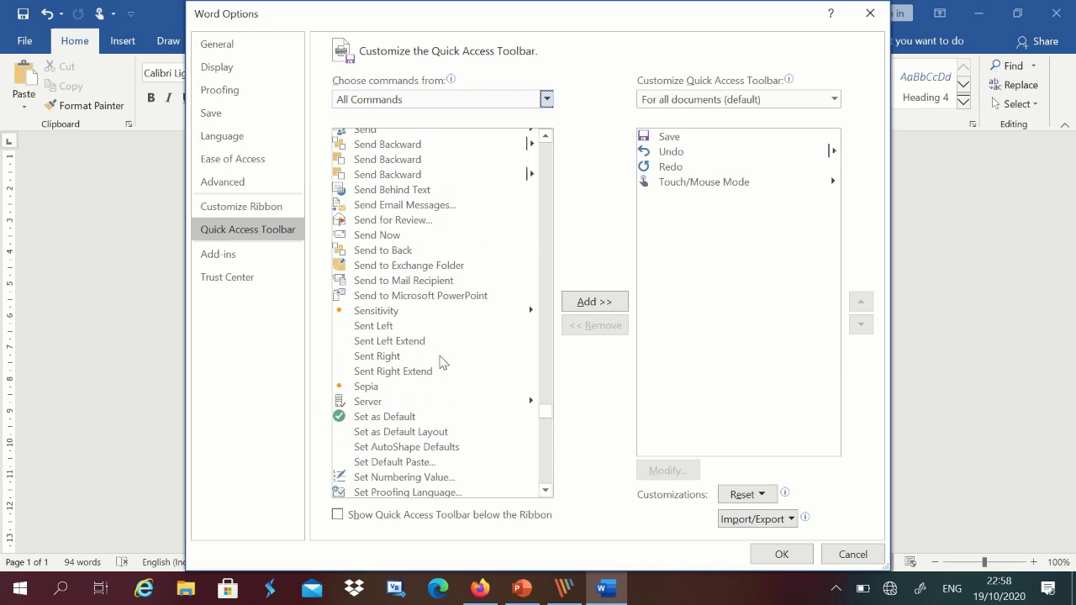
click(438, 297)
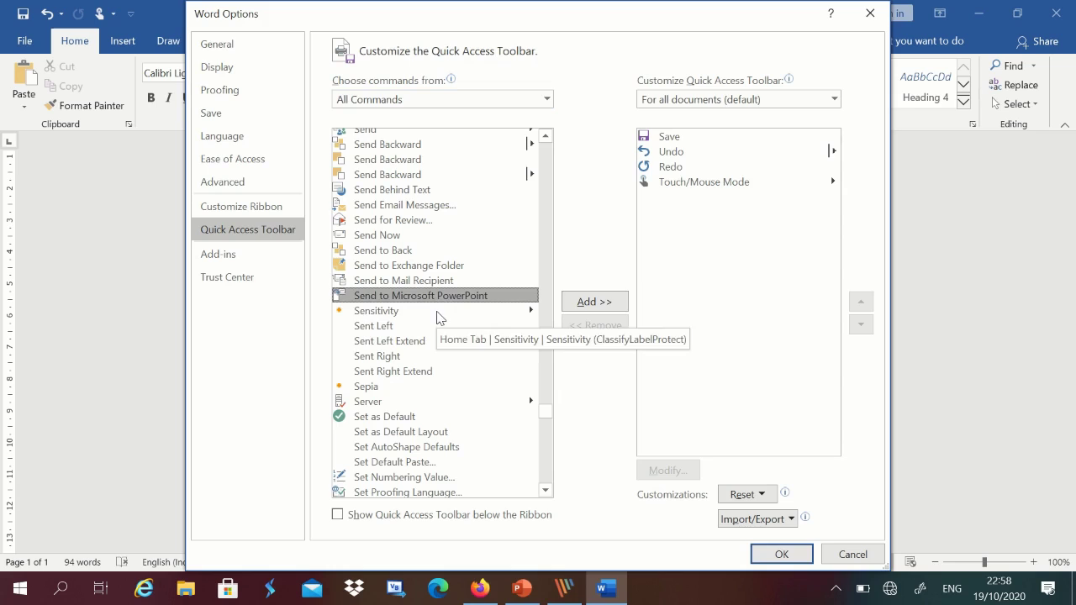
click(593, 302)
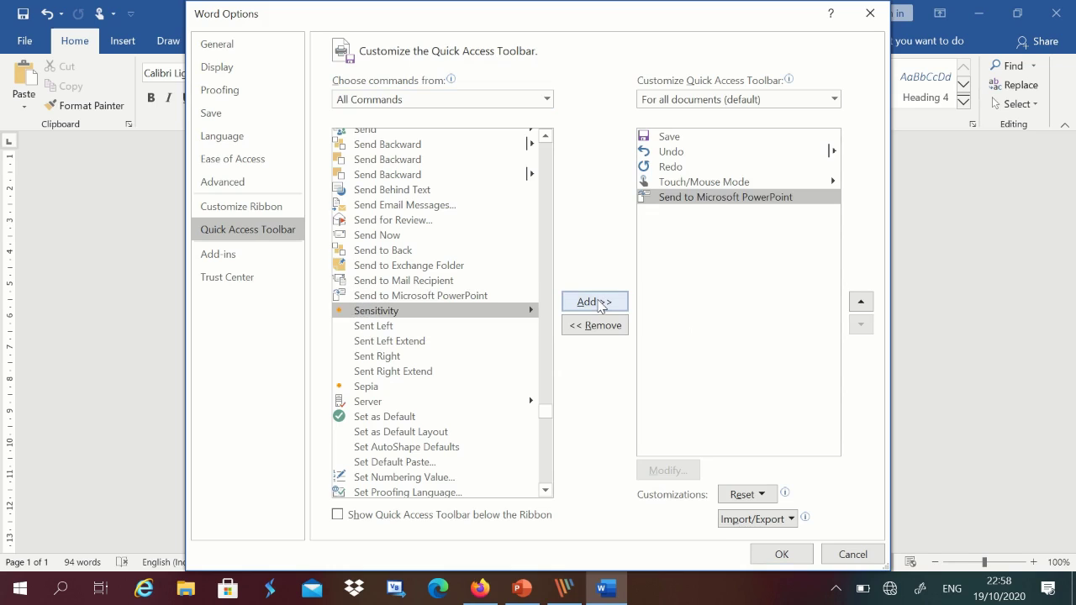
click(779, 555)
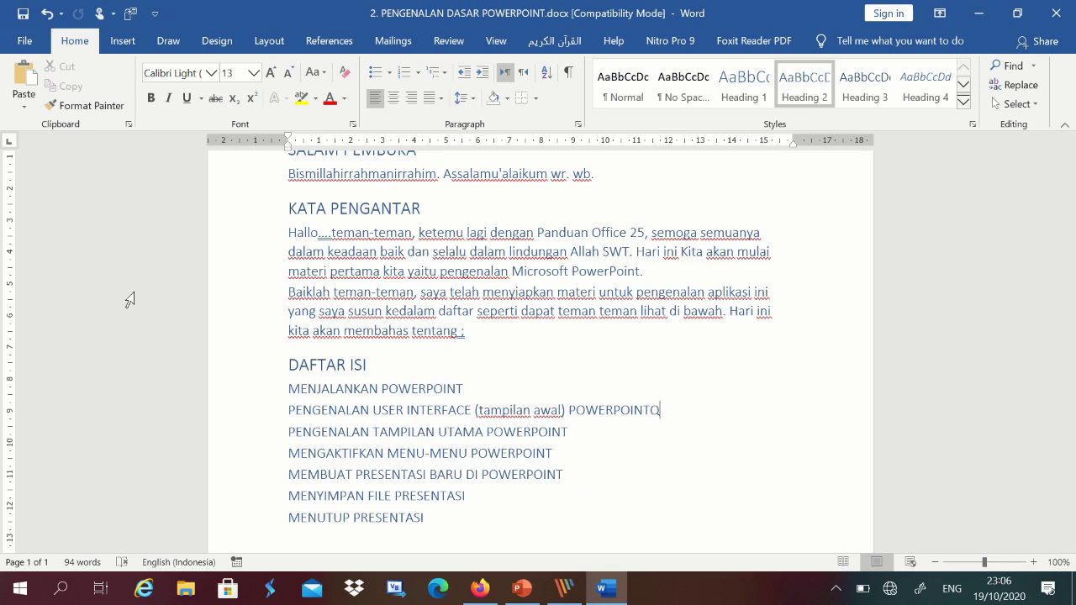
Send the Word document to PowerPoint and look through the SALAM PEMBUKA, KATA PENGANTAR and DAFTAR ISI slides.
click(130, 16)
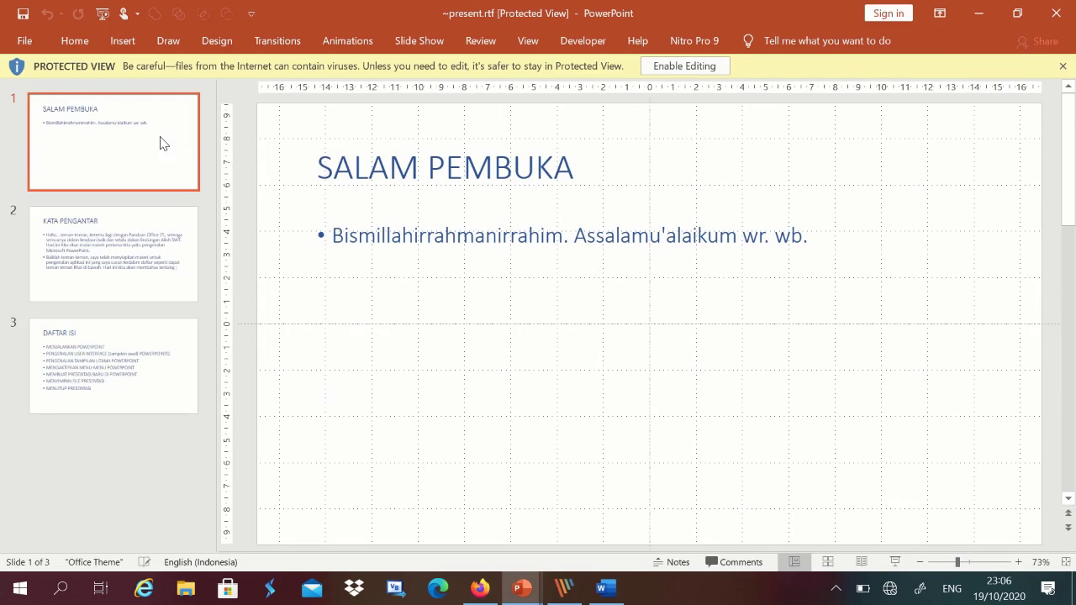
click(144, 243)
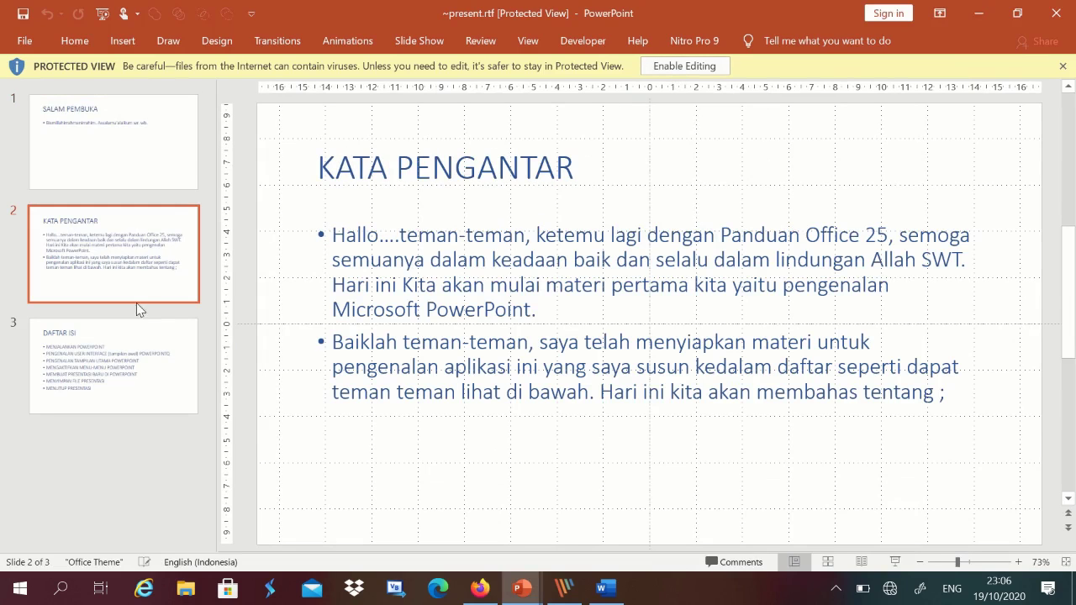
click(132, 351)
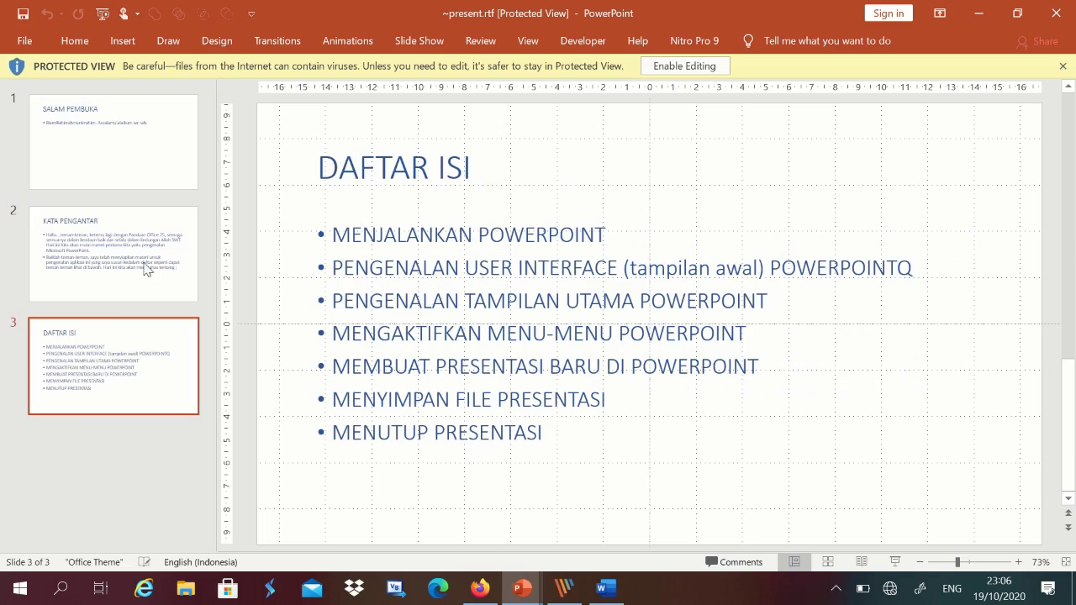
click(153, 154)
click(140, 250)
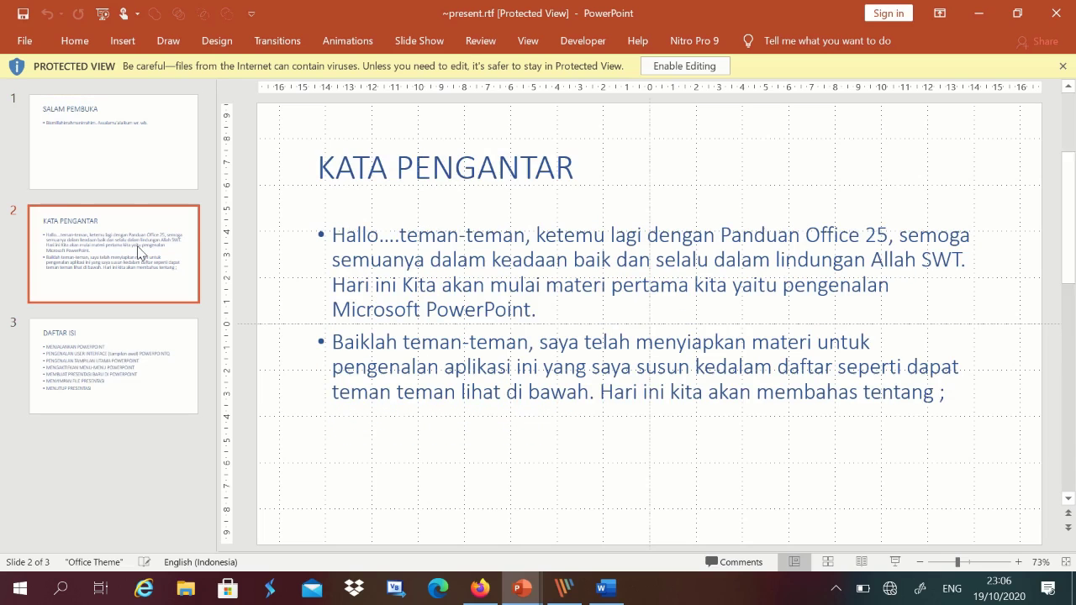
click(122, 362)
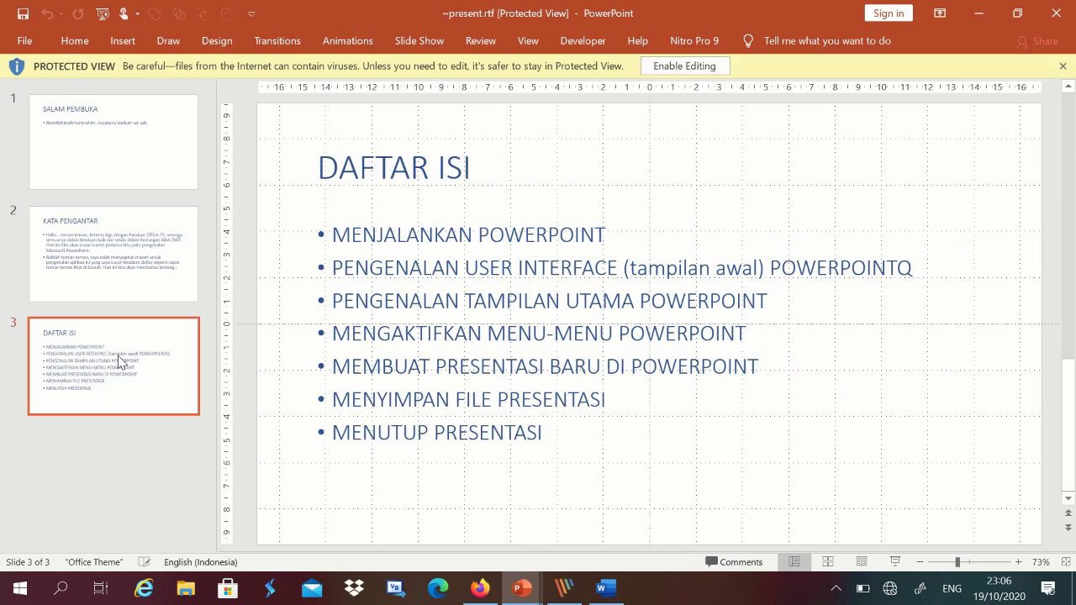